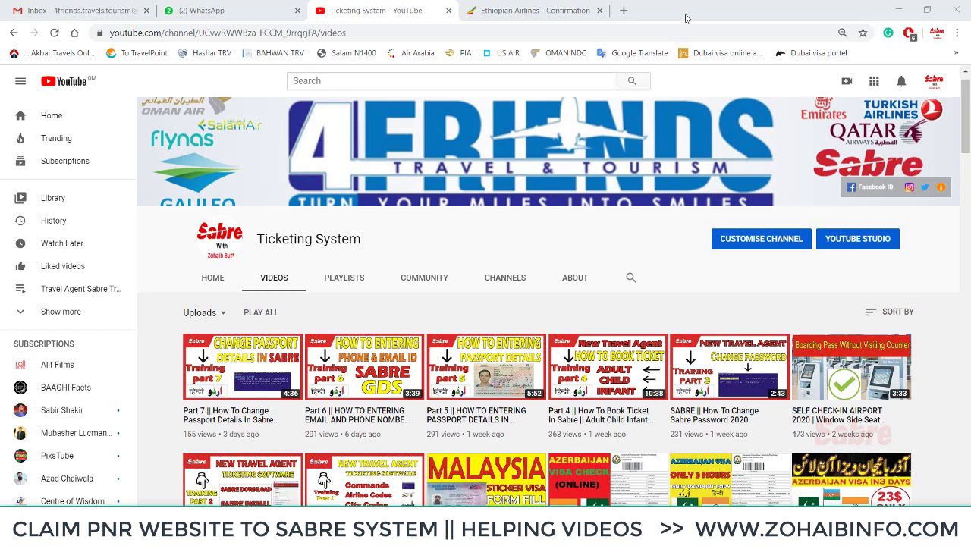
# Copy the record locator from the Ethiopian Airlines booking confirmation page.
pyautogui.click(531, 10)
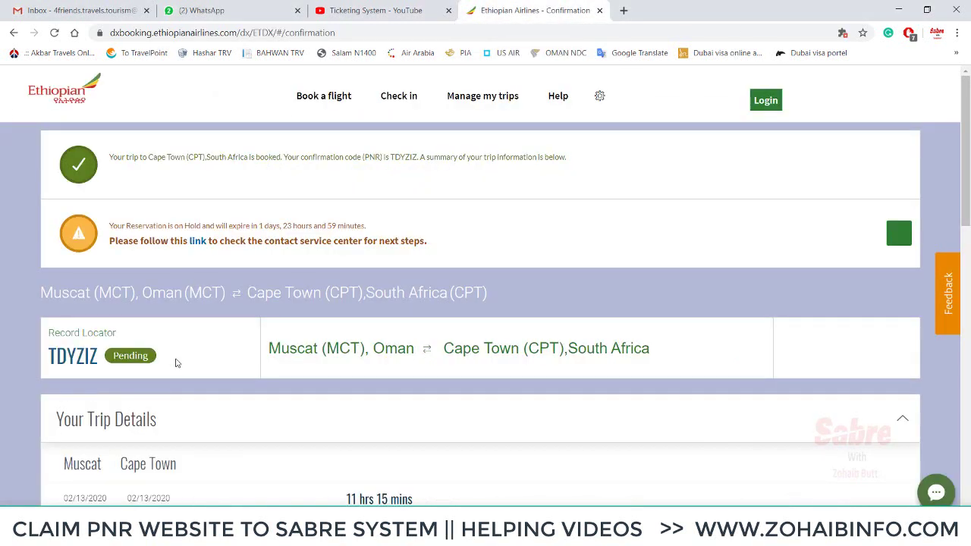
pyautogui.doubleClick(68, 354)
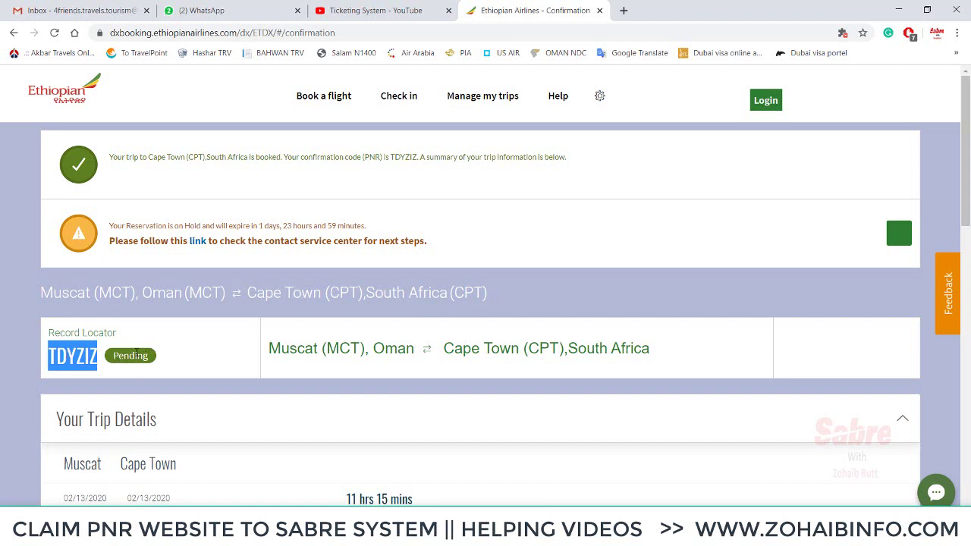
pyautogui.rightClick(101, 353)
pyautogui.click(106, 359)
pyautogui.click(219, 340)
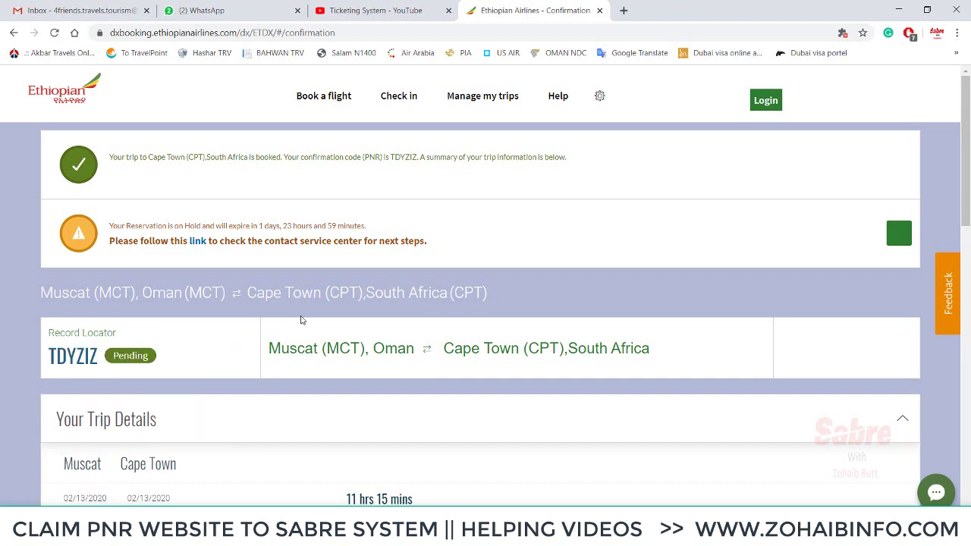
# Switch to Sabre Red Workspace, maximize it, and ignore any open booking with the I command.
pyautogui.hotkey('alt', 'Tab')
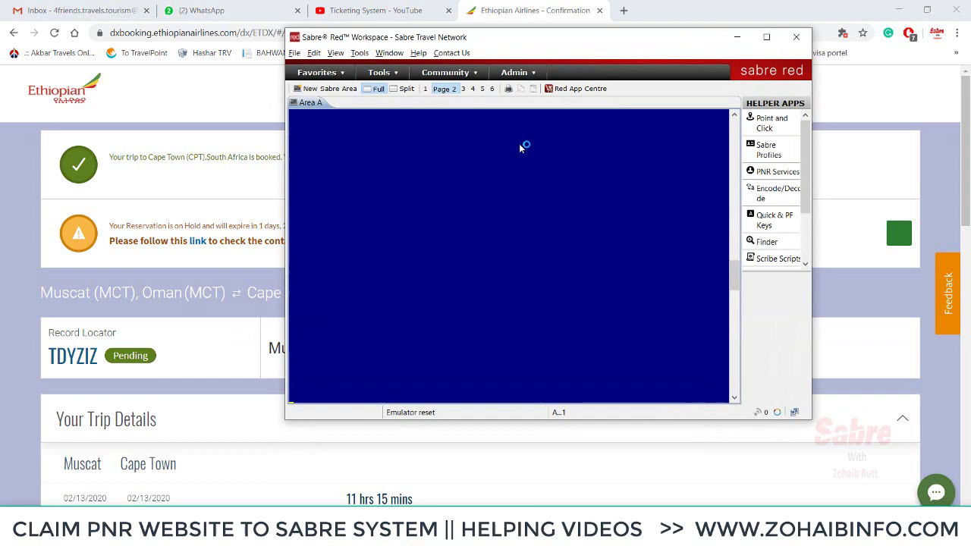
pyautogui.doubleClick(531, 41)
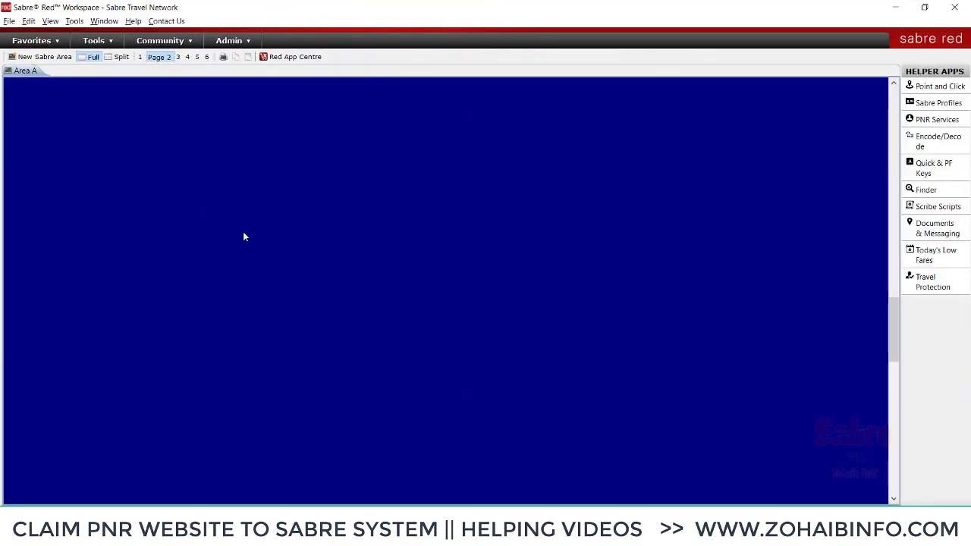
pyautogui.write('I')
pyautogui.press('Return')
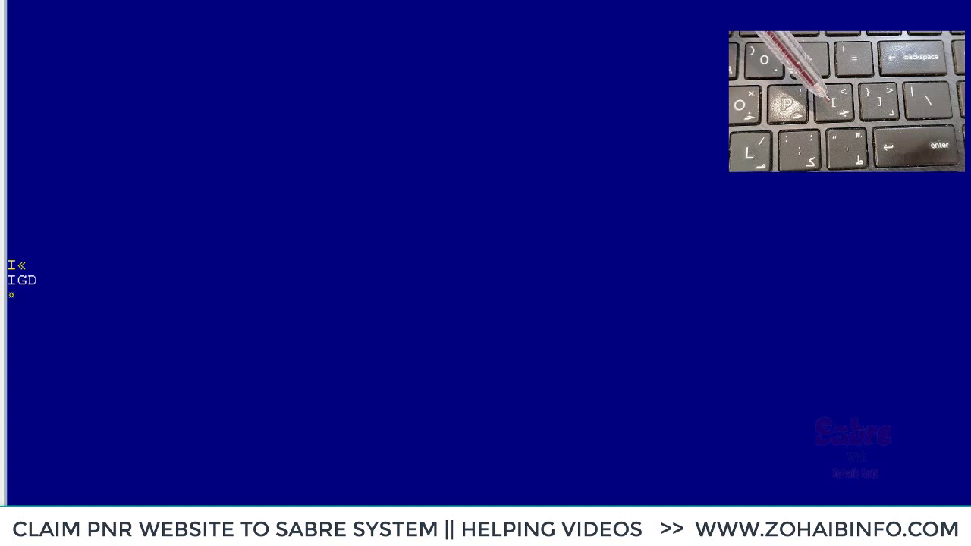
# Begin the Ethiopian Airlines booking retrieval entry in Sabre with ¤QET/*.
pyautogui.write('Q')
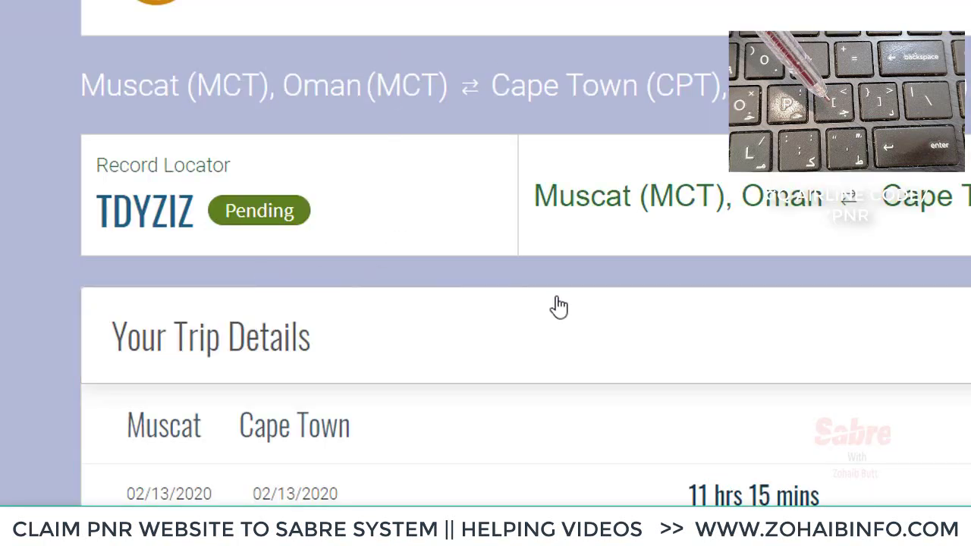
pyautogui.scroll(-3, 521, 290)
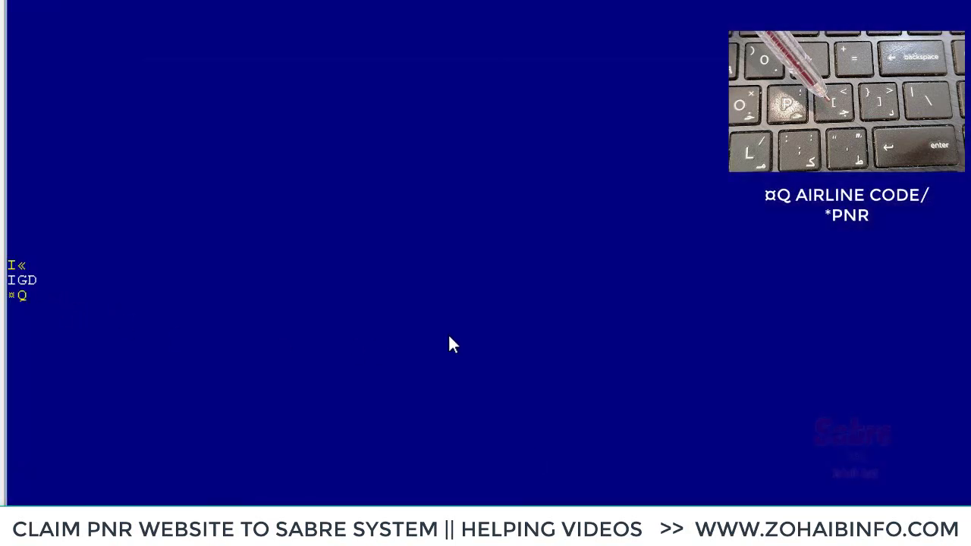
pyautogui.write('ET/*')
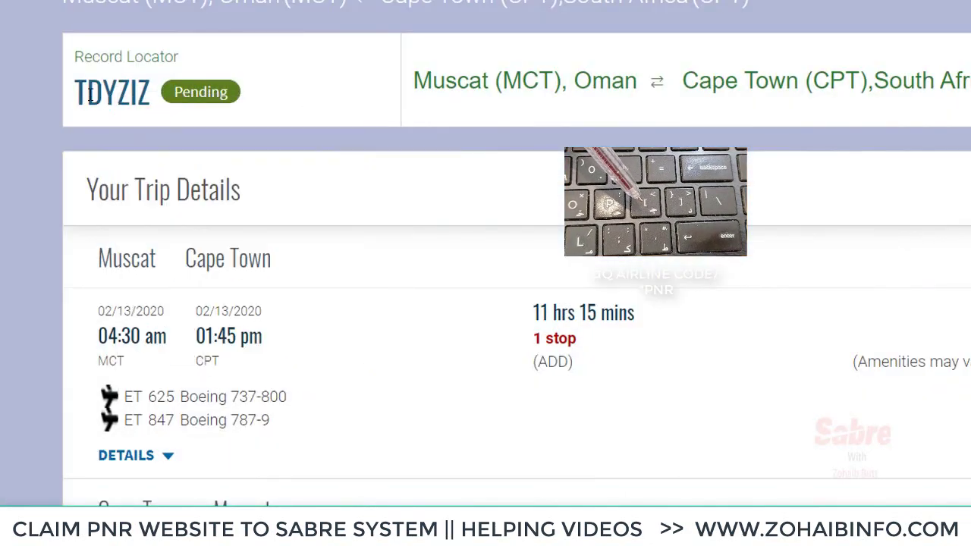
# Copy the record locator again from the airline confirmation page and review its flight, passenger and trip cost sections.
pyautogui.doubleClick(117, 93)
pyautogui.rightClick(92, 96)
pyautogui.click(131, 109)
pyautogui.scroll(-8, 769, 271)
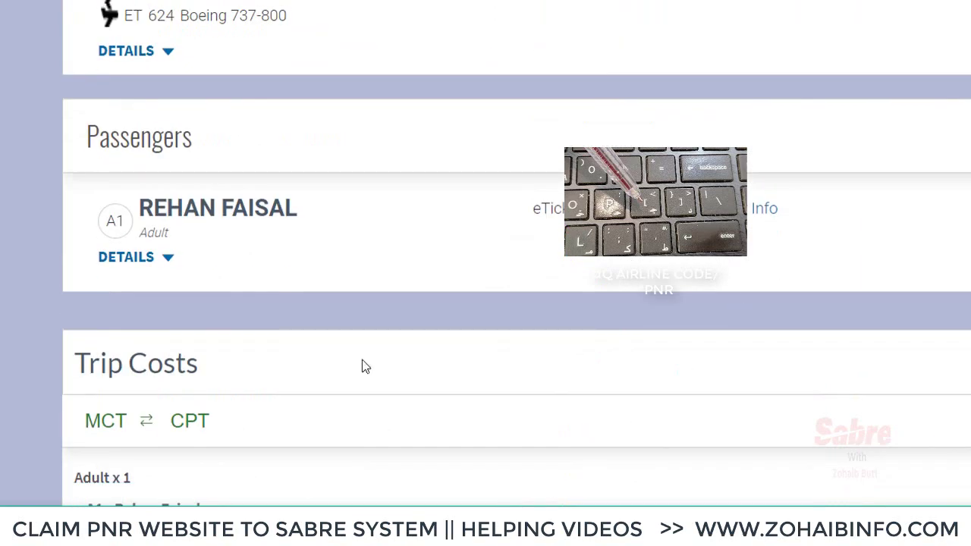
pyautogui.scroll(-2, 238, 228)
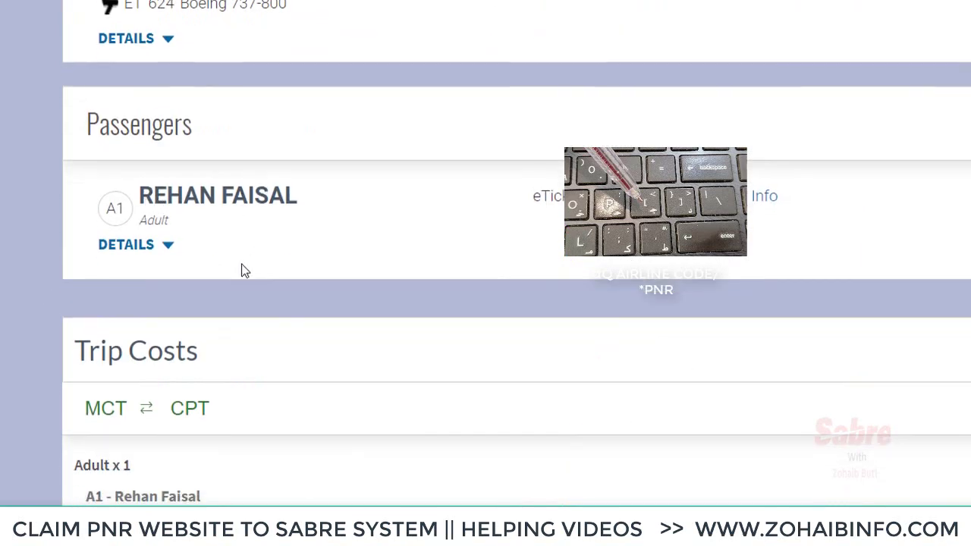
pyautogui.scroll(6, 236, 232)
pyautogui.scroll(-2, 235, 244)
pyautogui.scroll(-8, 227, 258)
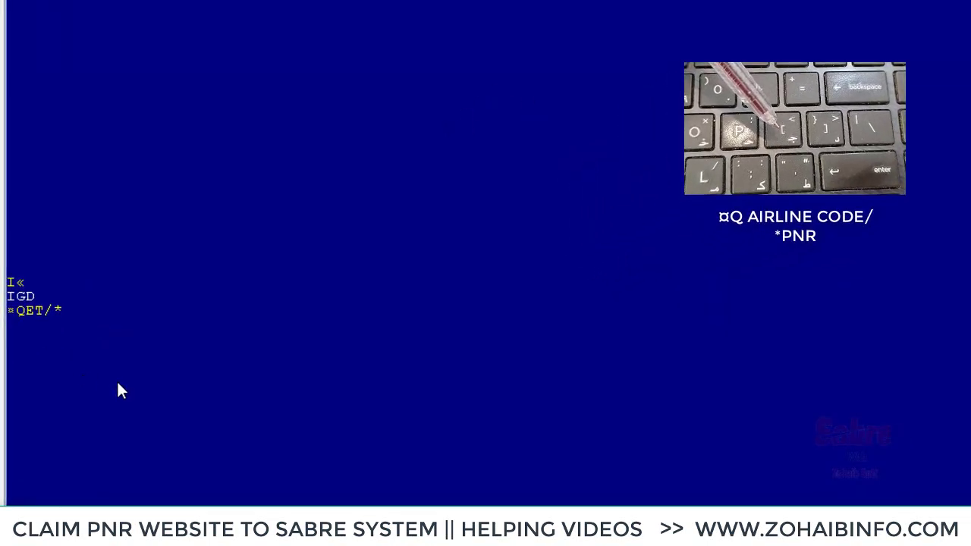
# Complete the ¤QET/* entry in Sabre with the copied record locator and run it to display the airline booking.
pyautogui.rightClick(71, 302)
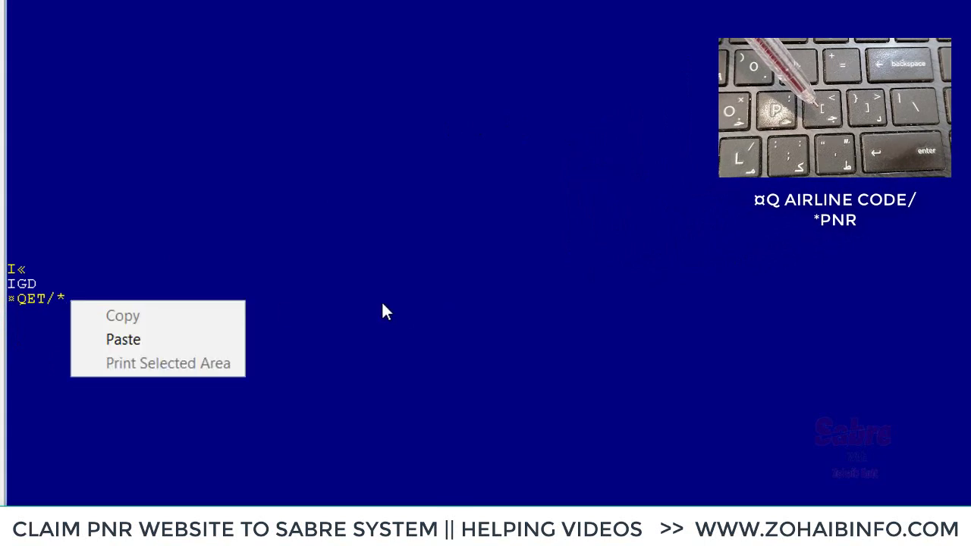
pyautogui.click(166, 334)
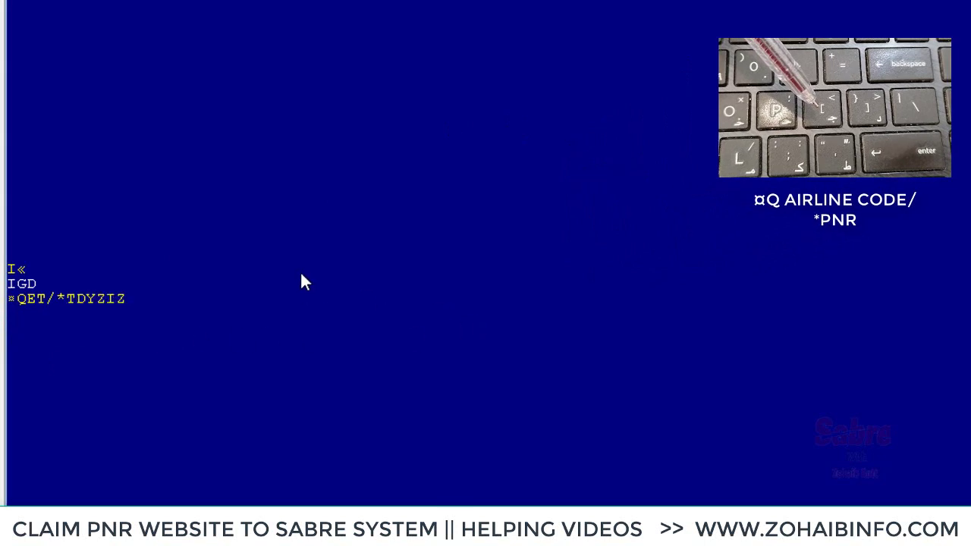
pyautogui.press('Return')
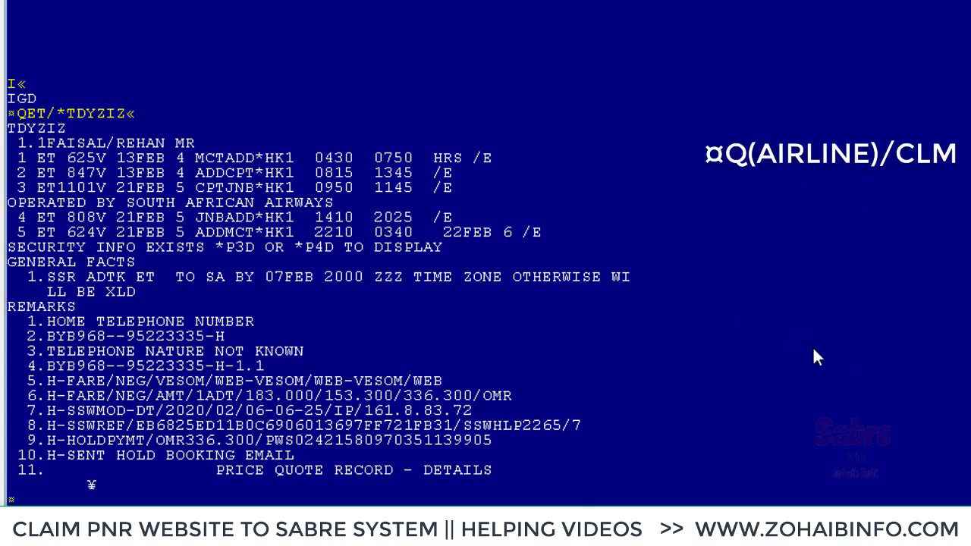
# Claim the displayed airline booking with ¤QET/CLM, and redisplay the claimed PNR with IR.
pyautogui.write('QET/CLM')
pyautogui.press('Return')
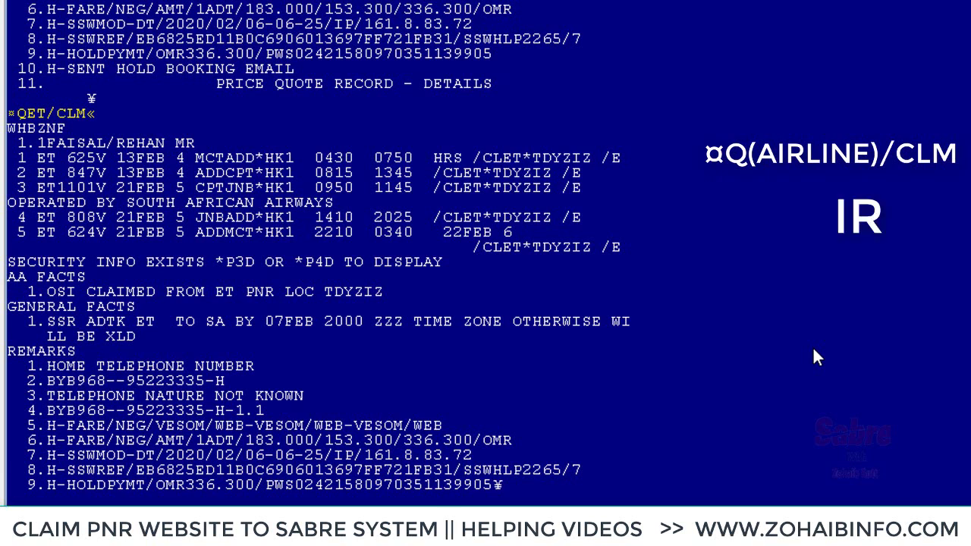
pyautogui.write('IR')
pyautogui.press('Return')
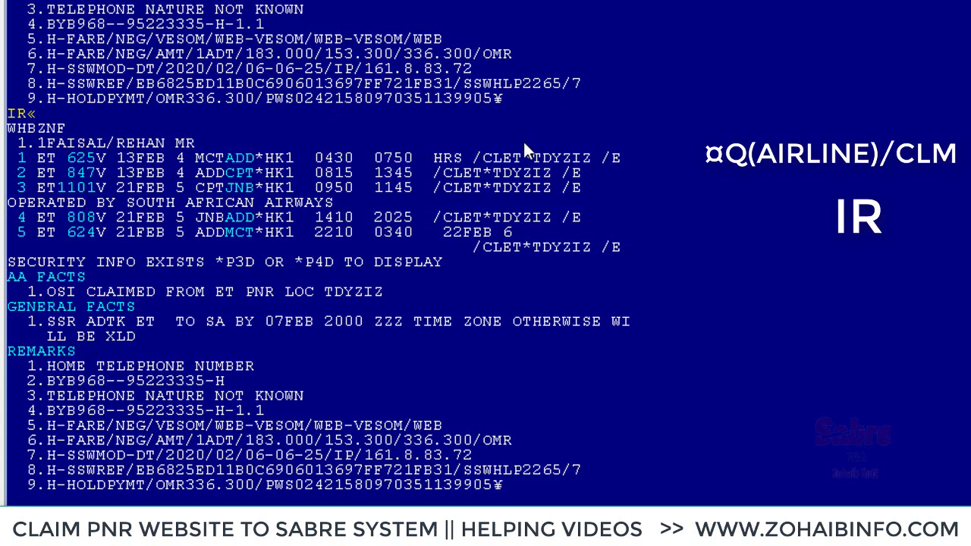
# Highlight the airline locator in the first flight segment and page down through the claimed PNR with MD.
pyautogui.moveTo(532, 162); pyautogui.dragTo(593, 162)
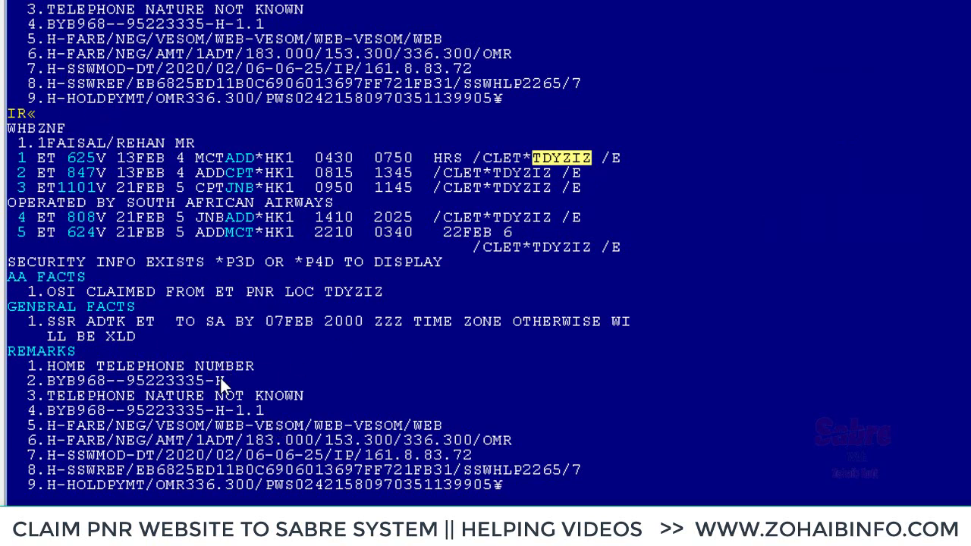
pyautogui.click(336, 255)
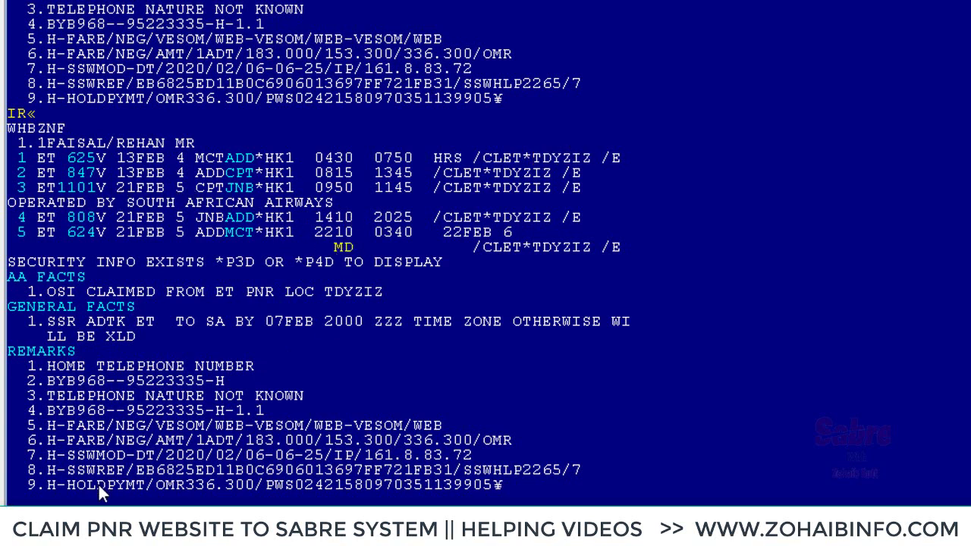
pyautogui.scroll(-1, 112, 499)
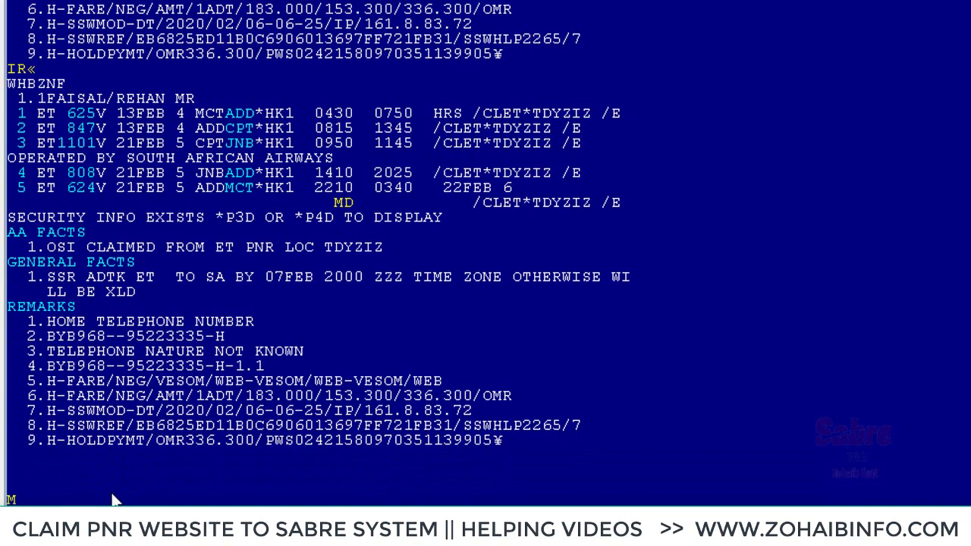
pyautogui.scroll(10, 112, 499)
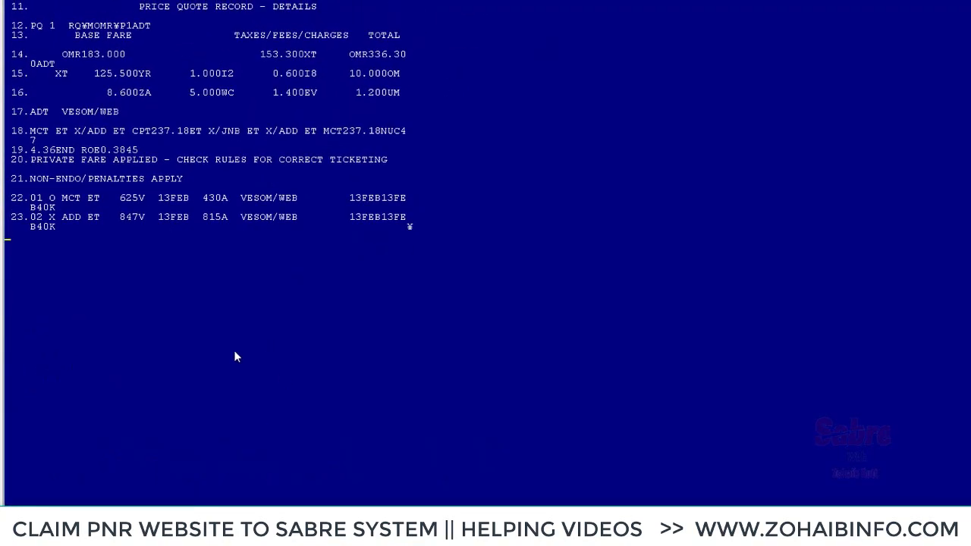
pyautogui.write('MD«')
pyautogui.press('Return')
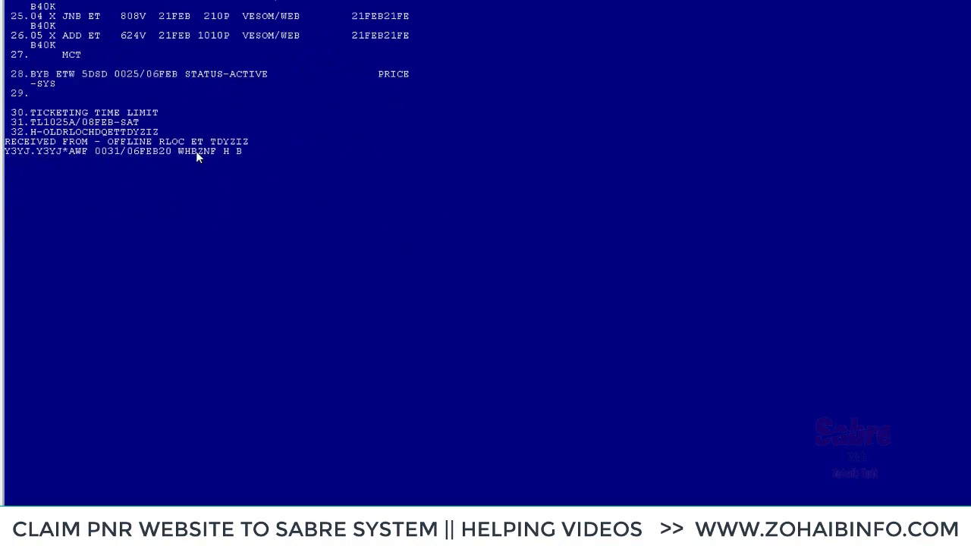
# Highlight the Sabre record locator on the PNR's last line, review the full record, and switch to the YouTube channel page.
pyautogui.moveTo(182, 150); pyautogui.dragTo(209, 146)
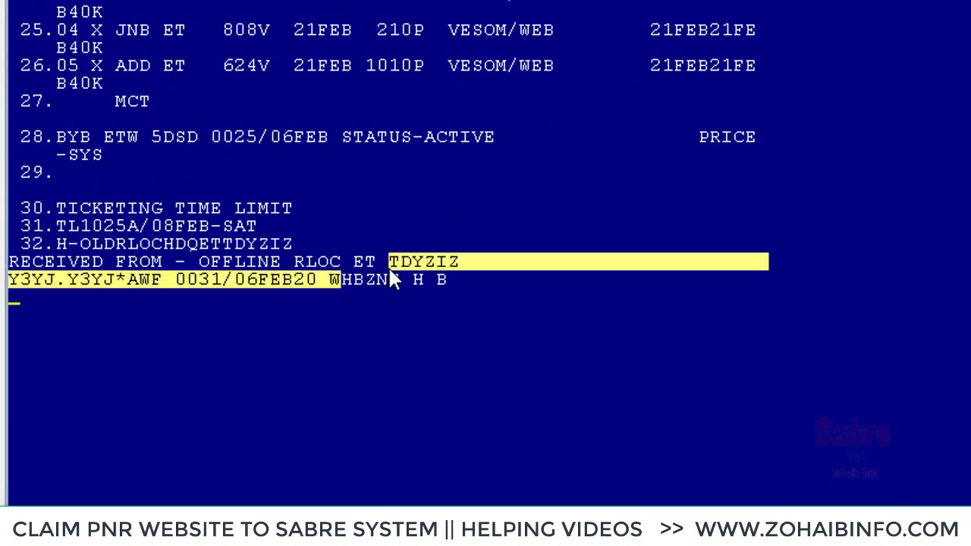
pyautogui.doubleClick(389, 273)
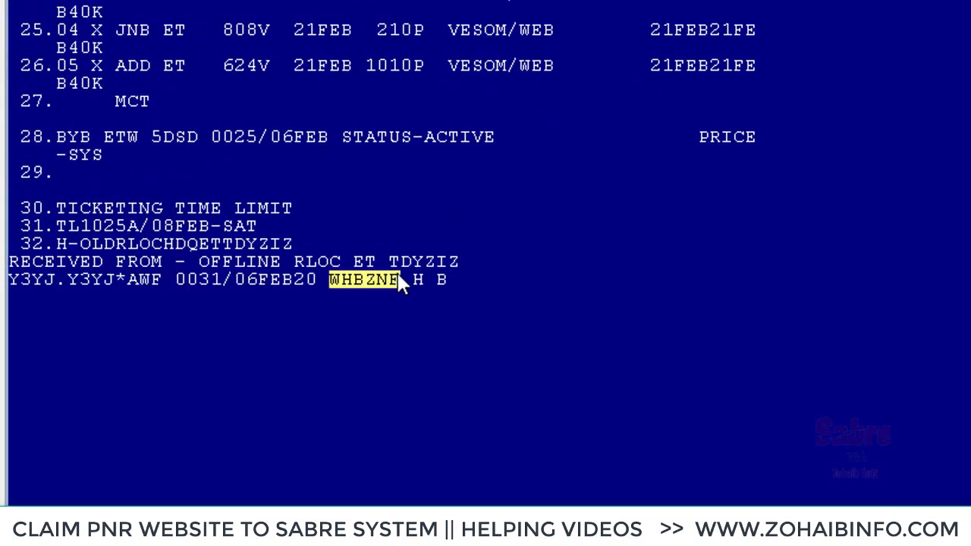
pyautogui.scroll(12, 402, 338)
pyautogui.scroll(7, 430, 354)
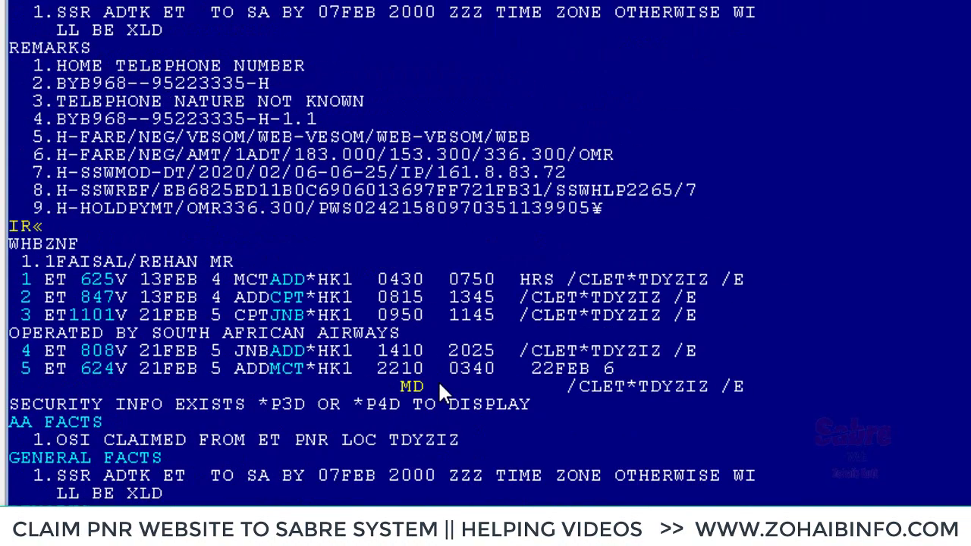
pyautogui.scroll(-6, 95, 273)
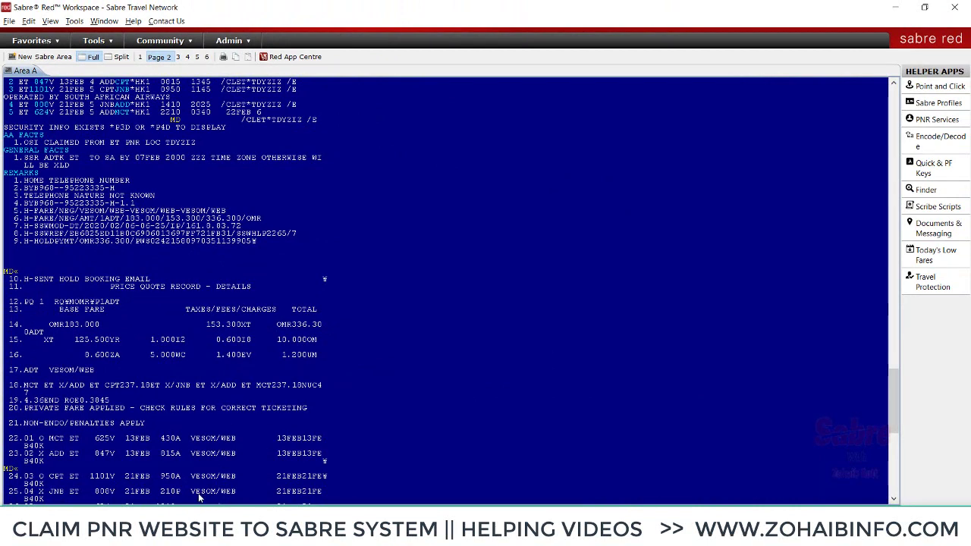
pyautogui.scroll(-14, 126, 342)
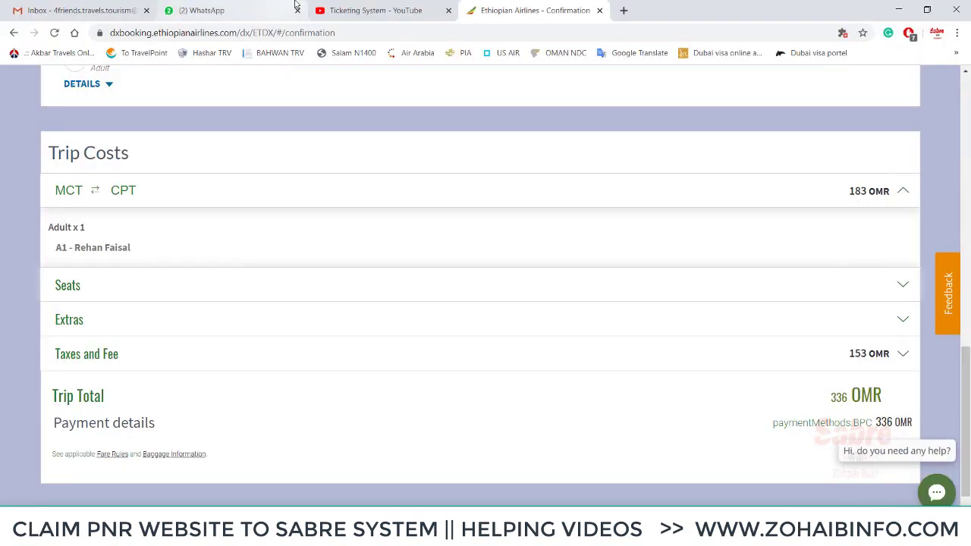
pyautogui.click(390, 9)
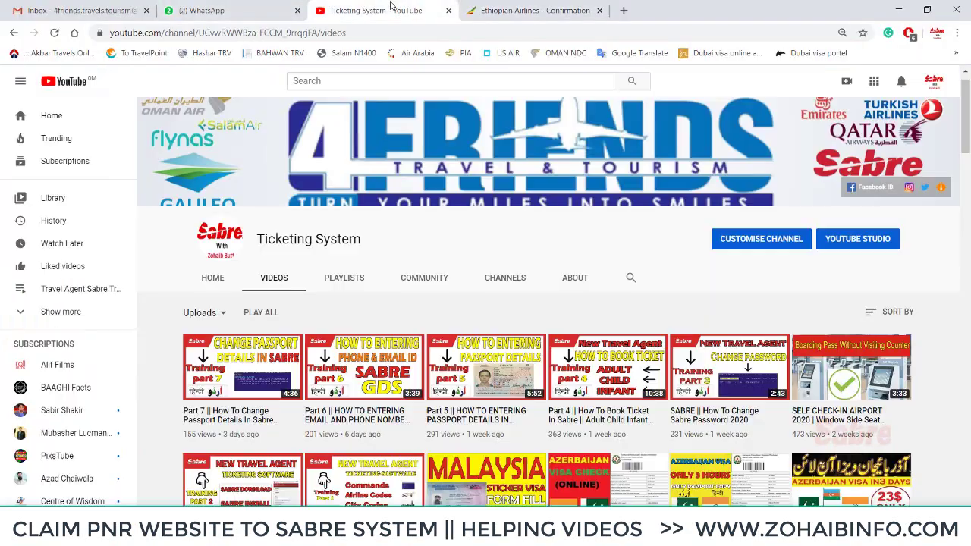